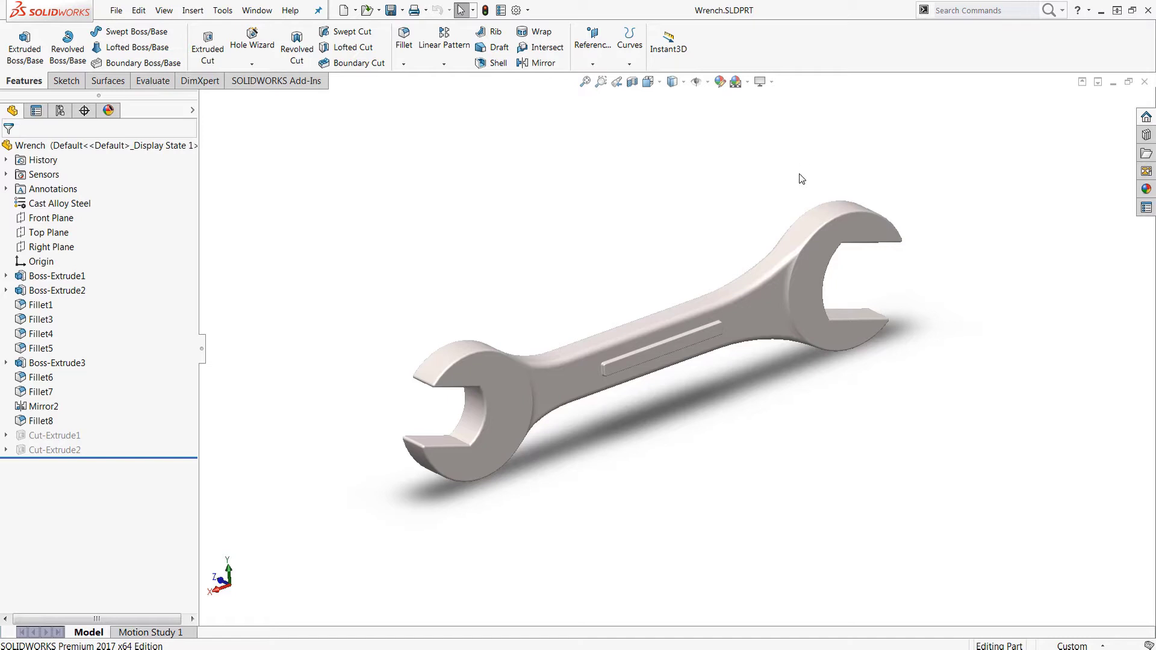
Orbit the wrench model to view it from another angle
middle_click_drag(802, 179, 782, 163)
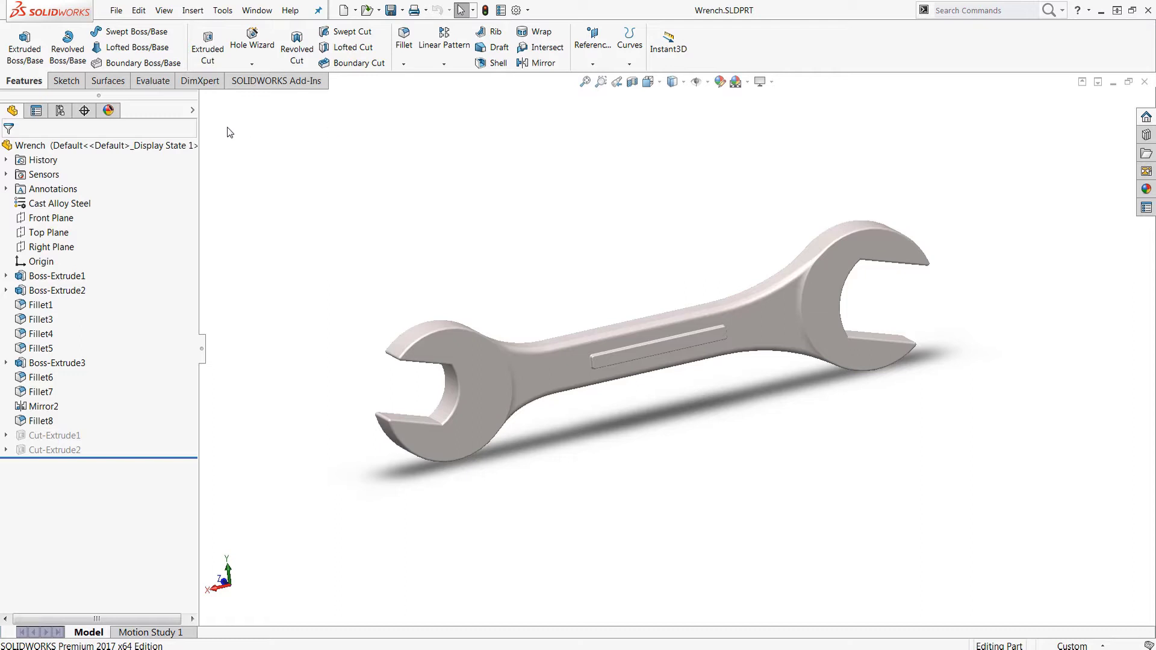
left_click(152, 83)
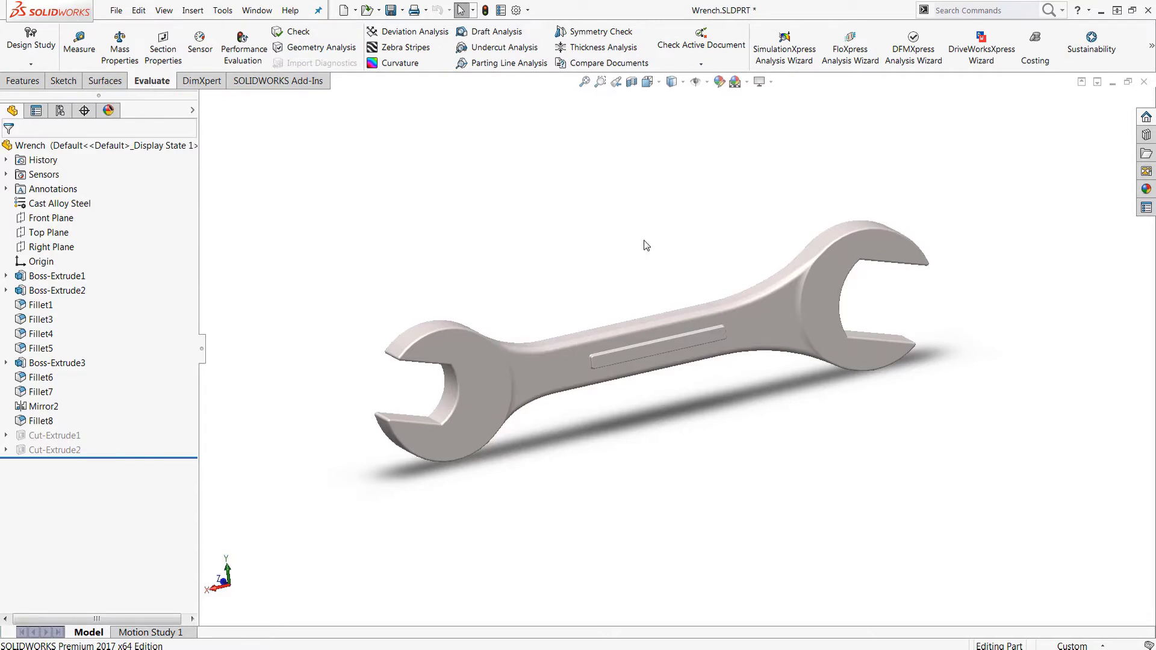
middle_click_drag(656, 238, 550, 242, "ctrl")
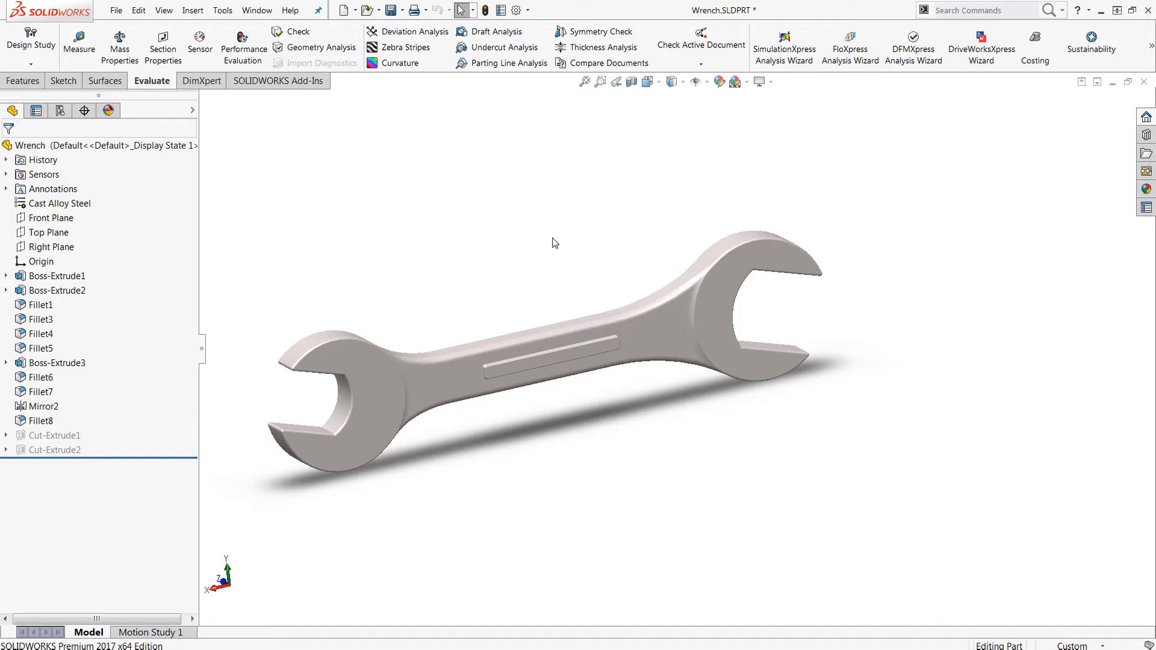
Turn on the SOLIDWORKS Simulation add-in from the SOLIDWORKS Add-Ins list
left_click(301, 82)
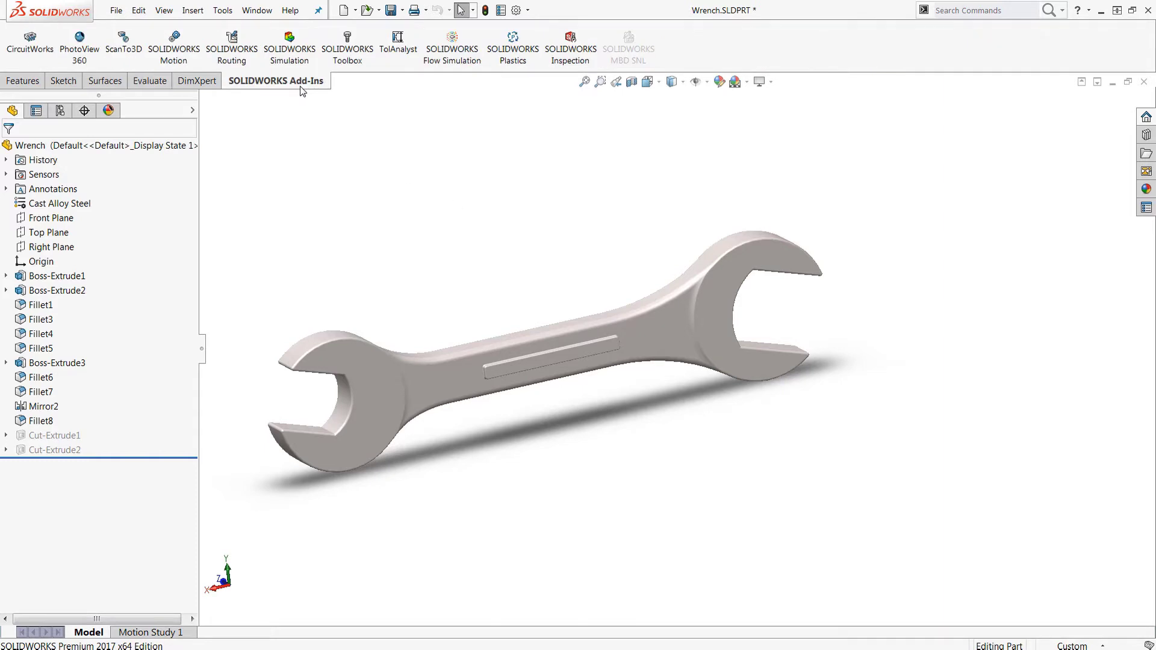
left_click(290, 49)
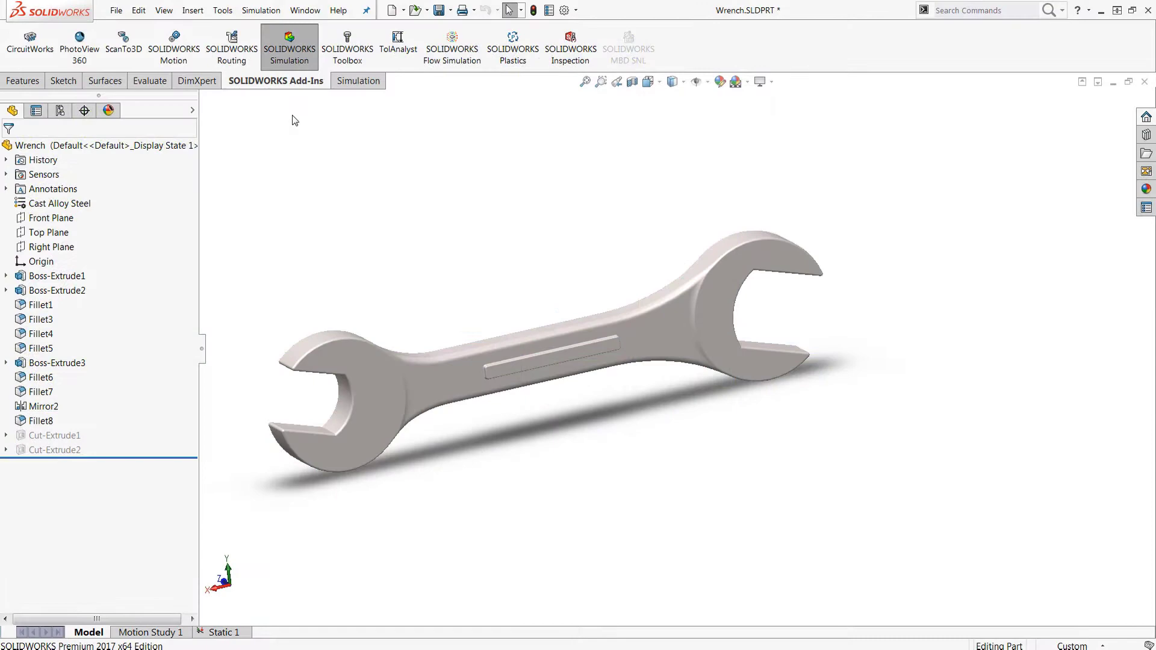
Look over the study types under Simulation Advisor > New Study, then cancel without creating one
left_click(358, 81)
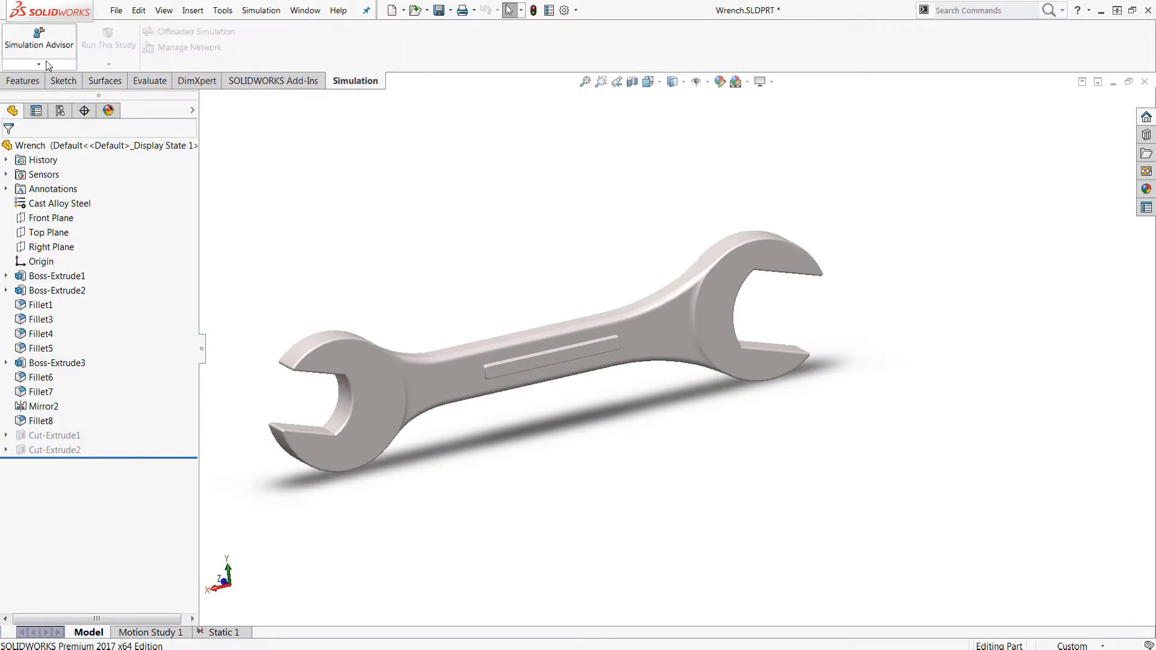
left_click(38, 63)
left_click(47, 94)
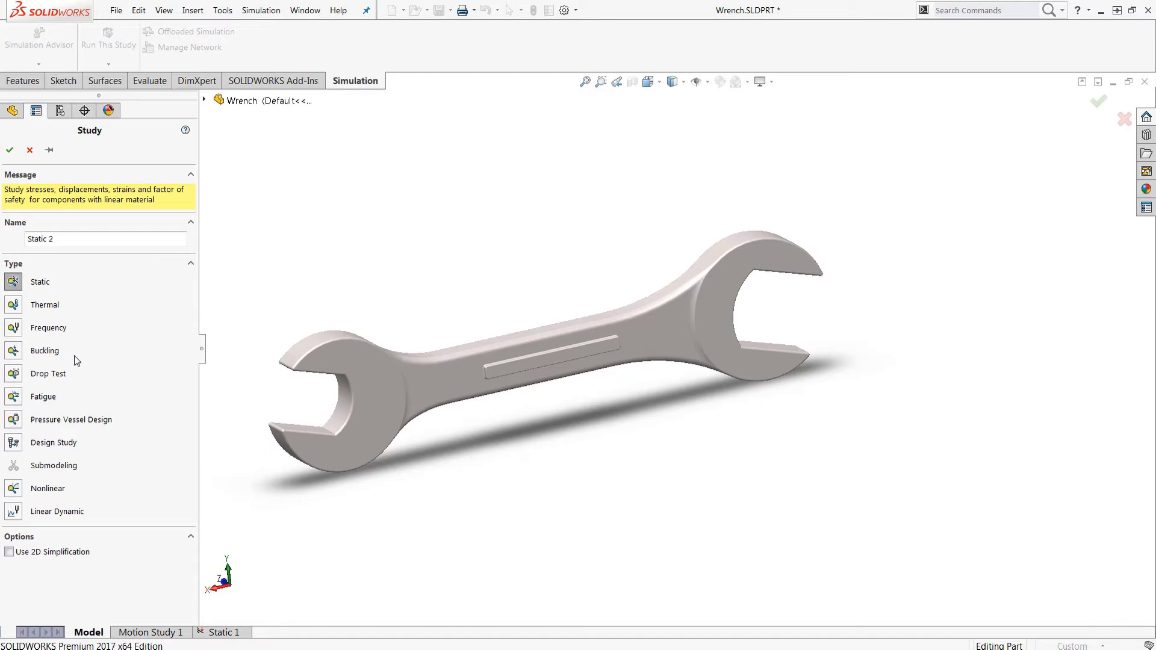
left_click(30, 150)
Show Static 1's Stress1 von Mises plot, peaking at 1.480e+008 N/m^2, and expand Trend Tracker
left_click(224, 633)
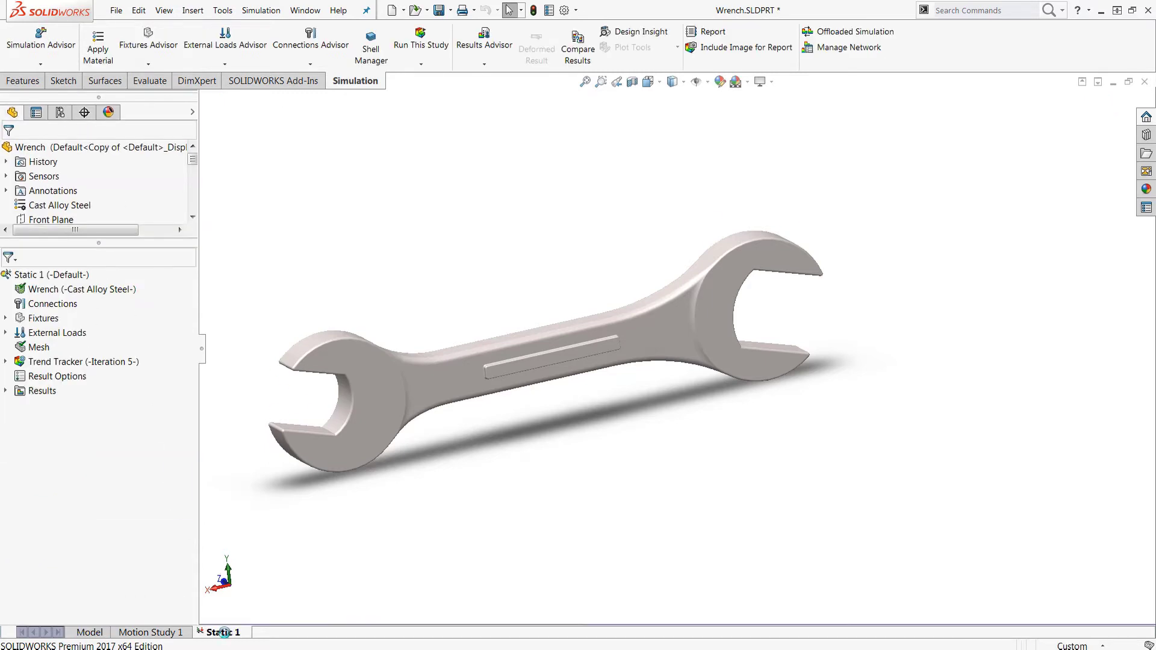
double_click(14, 392)
double_click(48, 407)
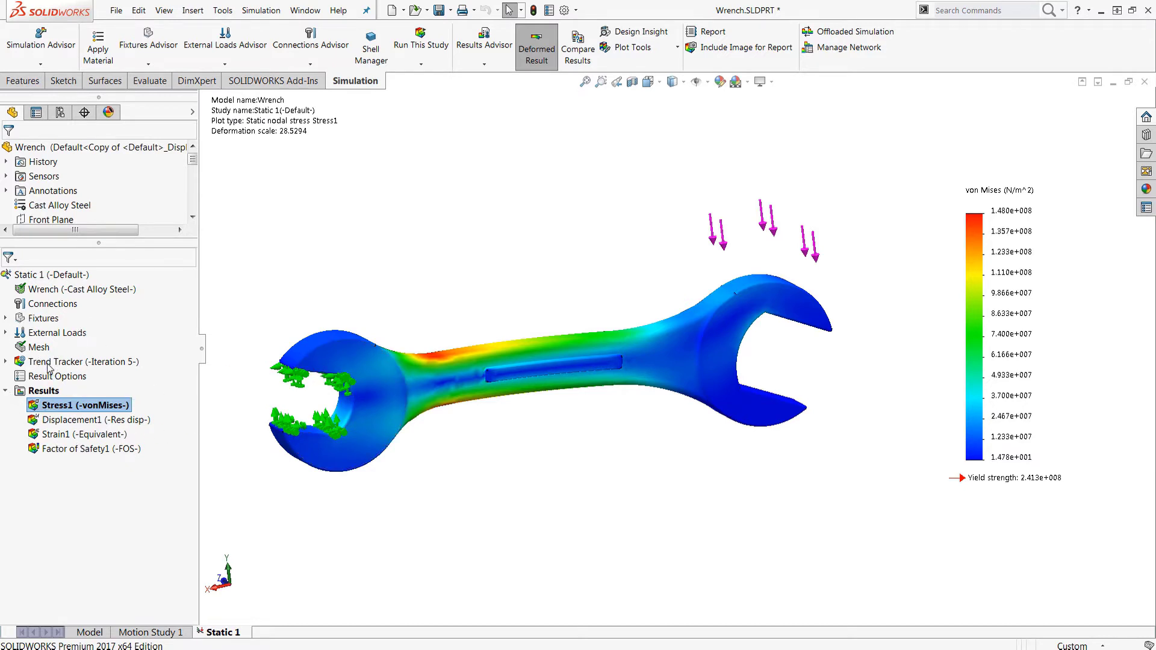
left_click(6, 362)
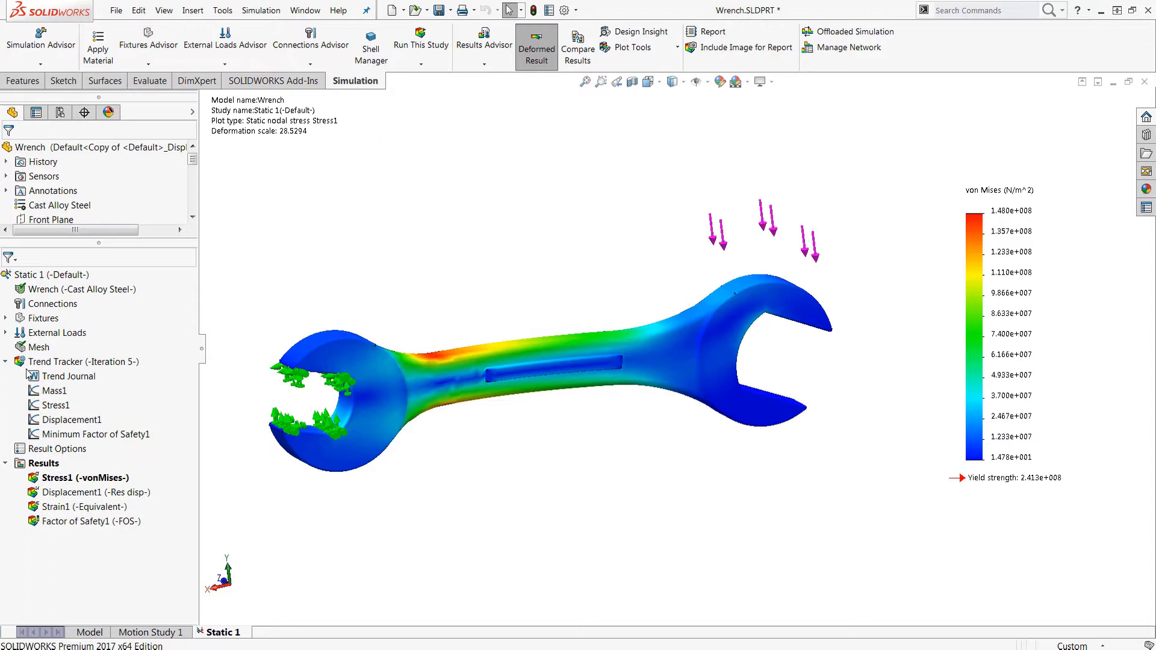
double_click(54, 392)
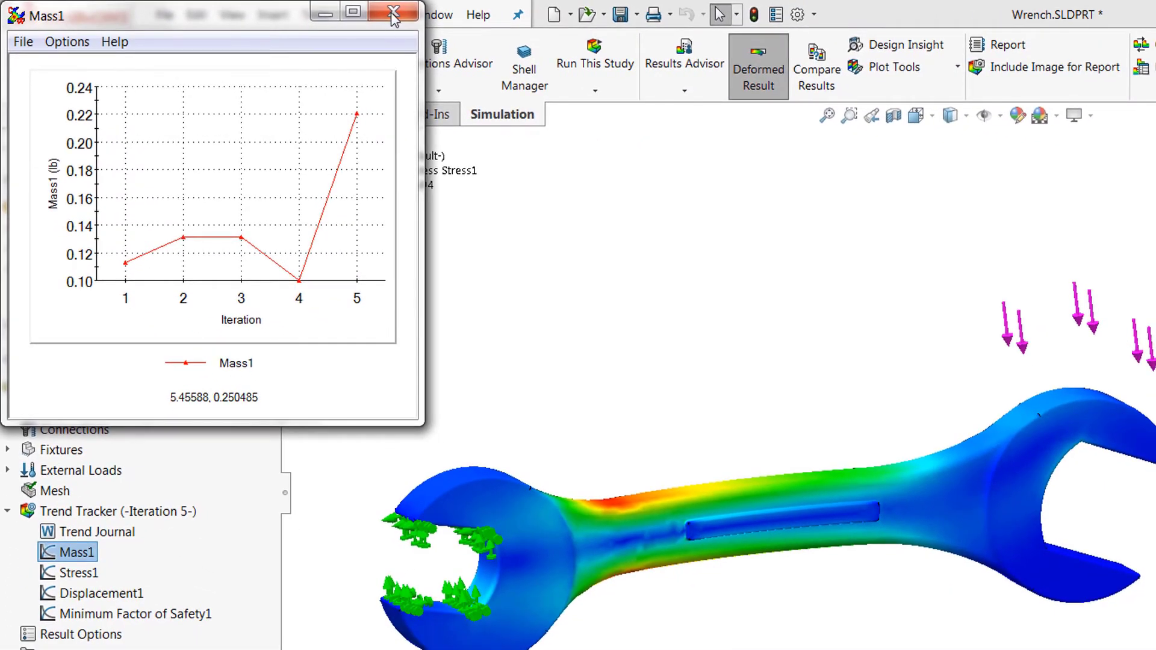
left_click(393, 14)
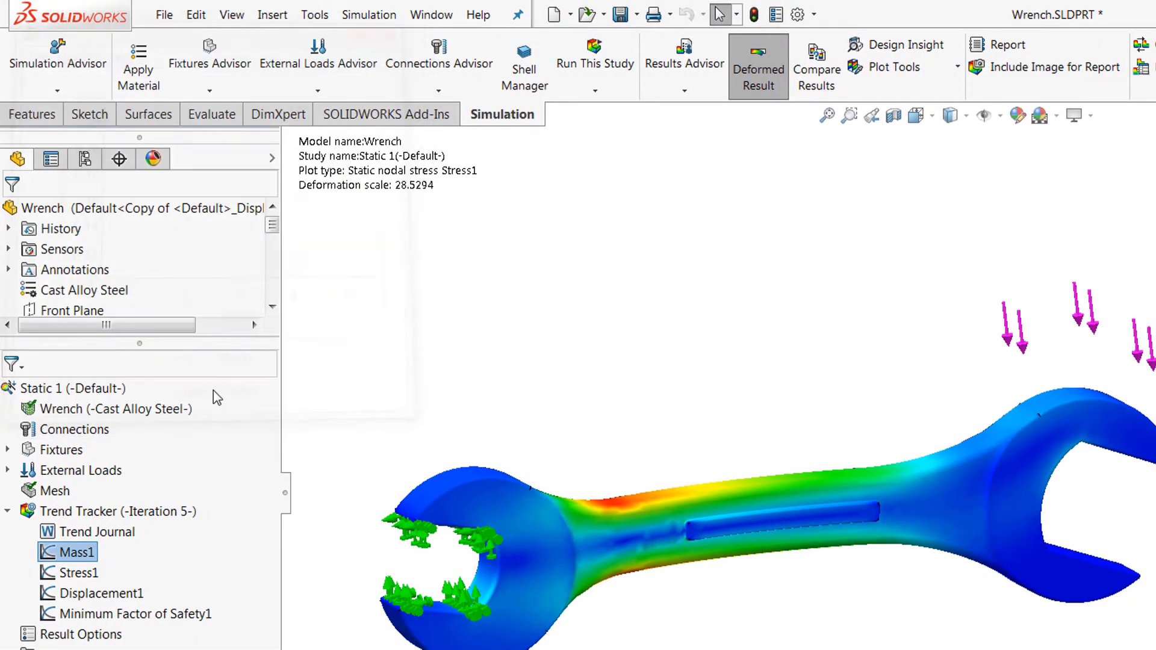
double_click(79, 573)
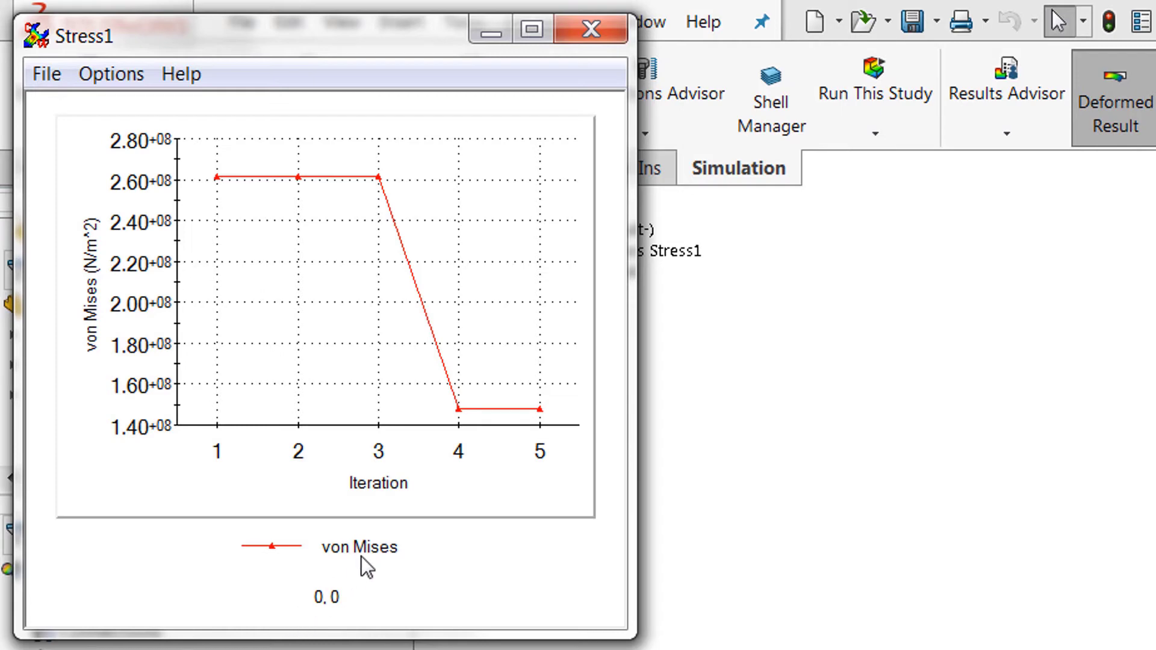
left_click(590, 29)
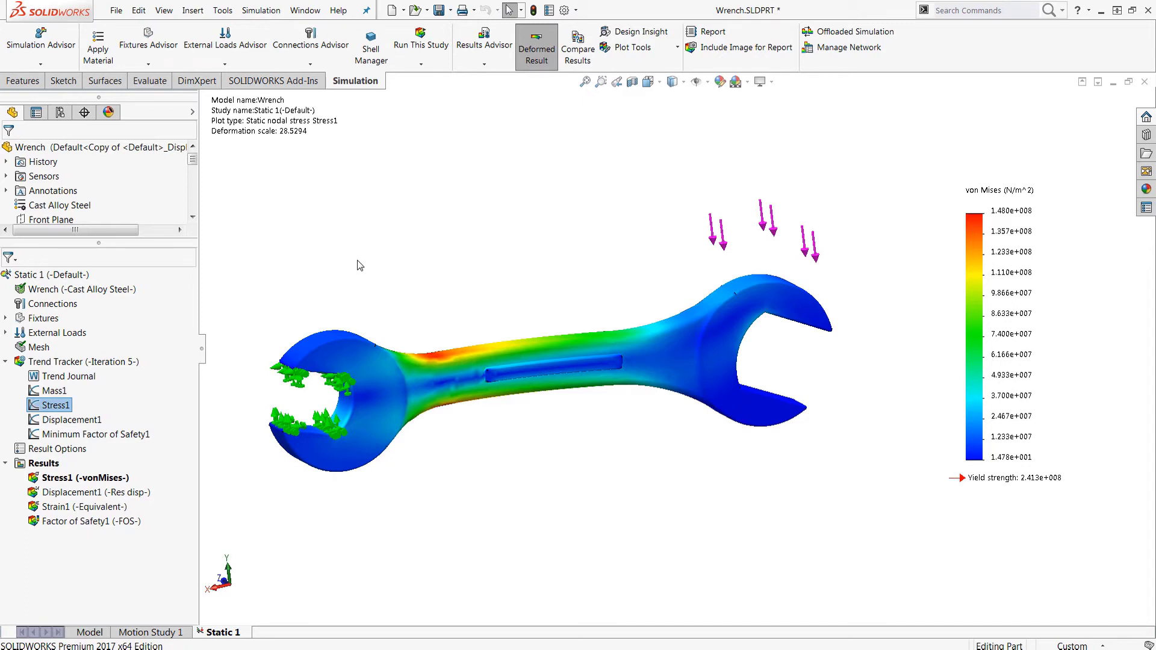
Begin a new study through Simulation Advisor and choose Design Study as its type
left_click(41, 64)
left_click(63, 97)
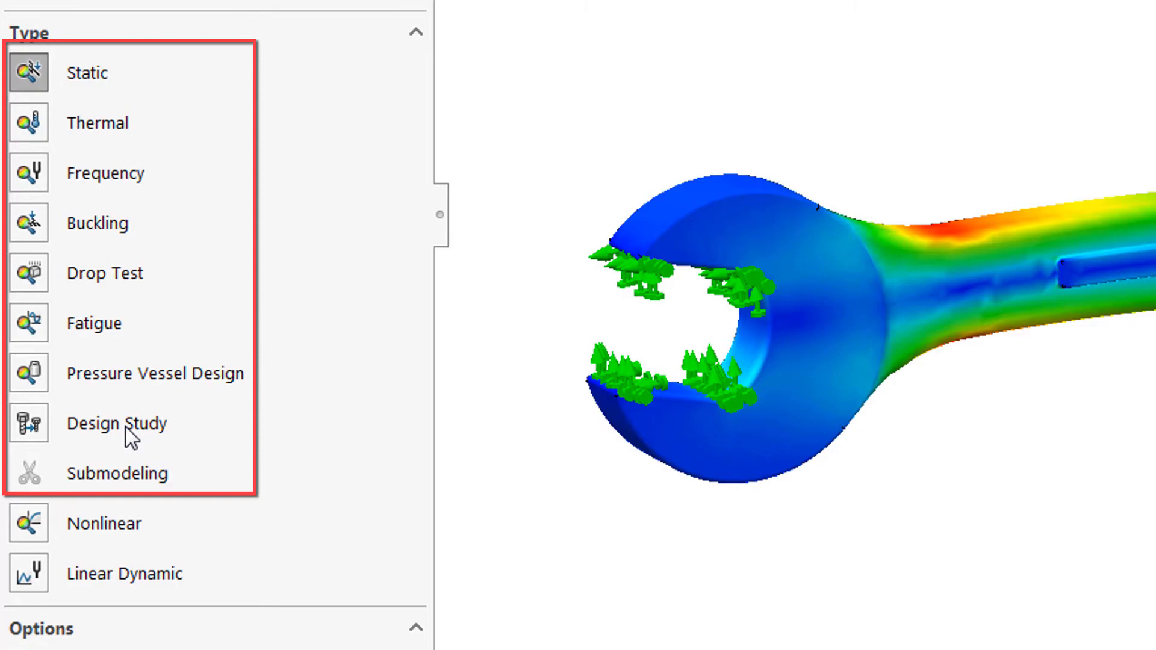
left_click(125, 428)
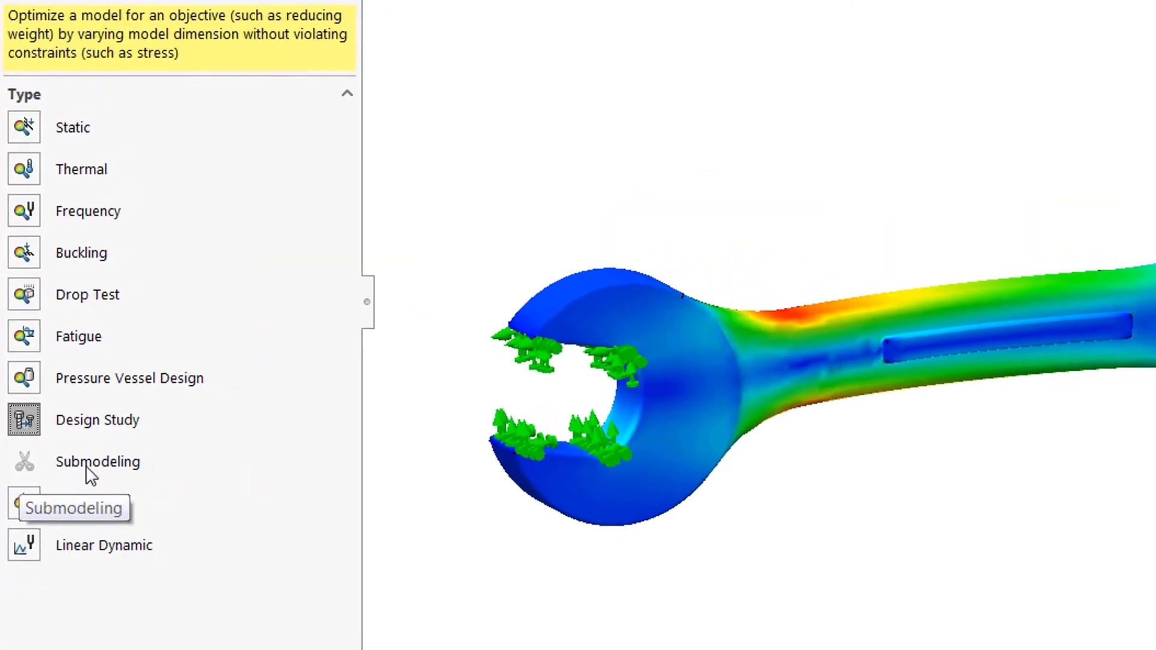
Create Design Study 1, check the sensors in its Goals and Constraints lists, then return to Static 1
key("Return")
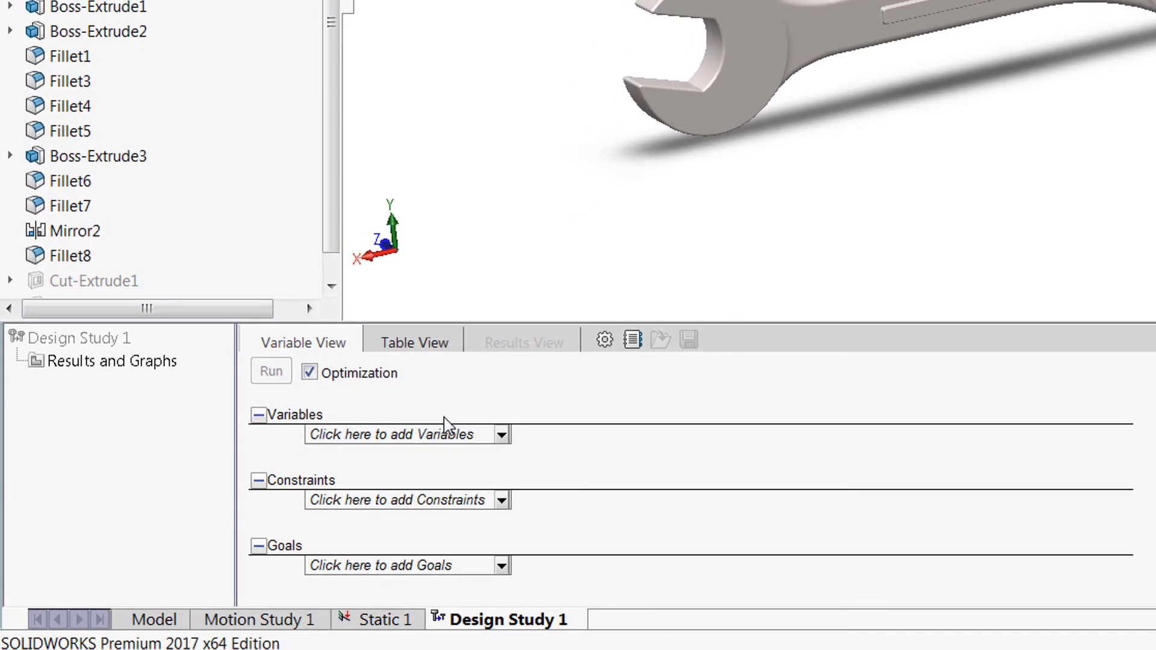
left_click(404, 474)
left_click(502, 566)
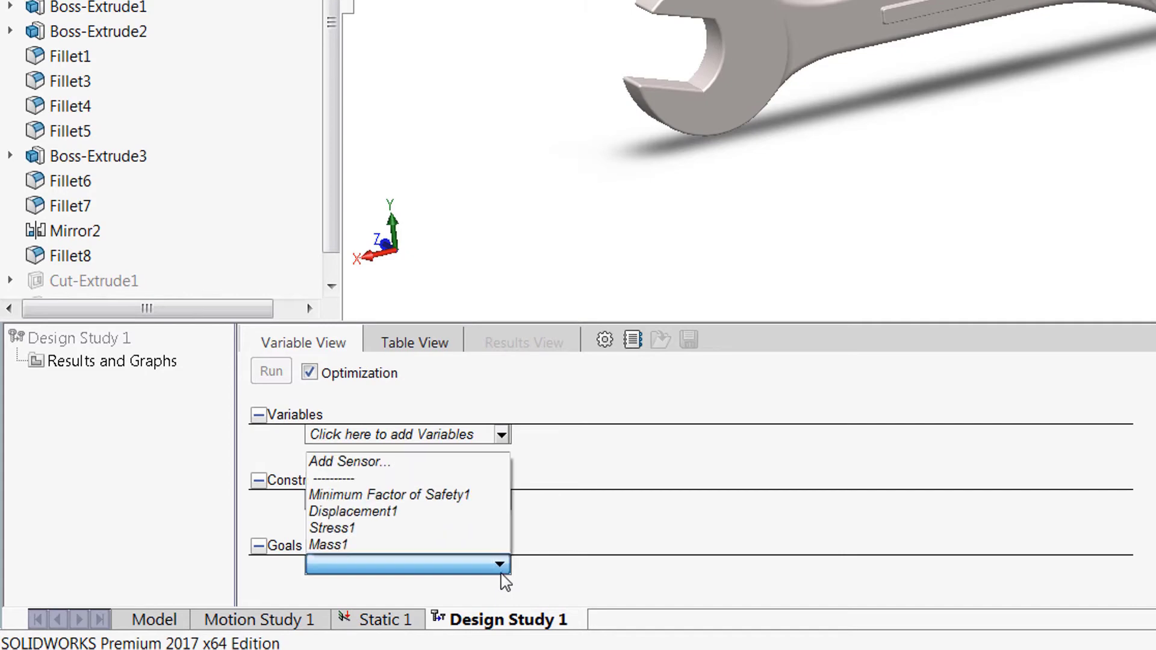
left_click(504, 542)
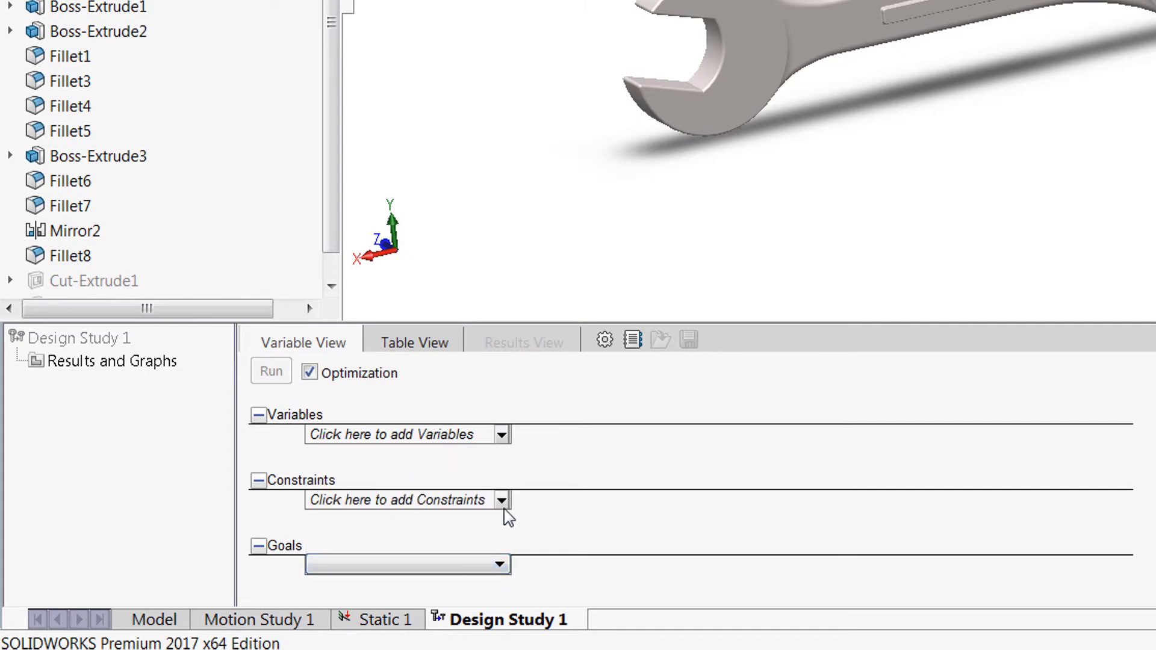
left_click(504, 506)
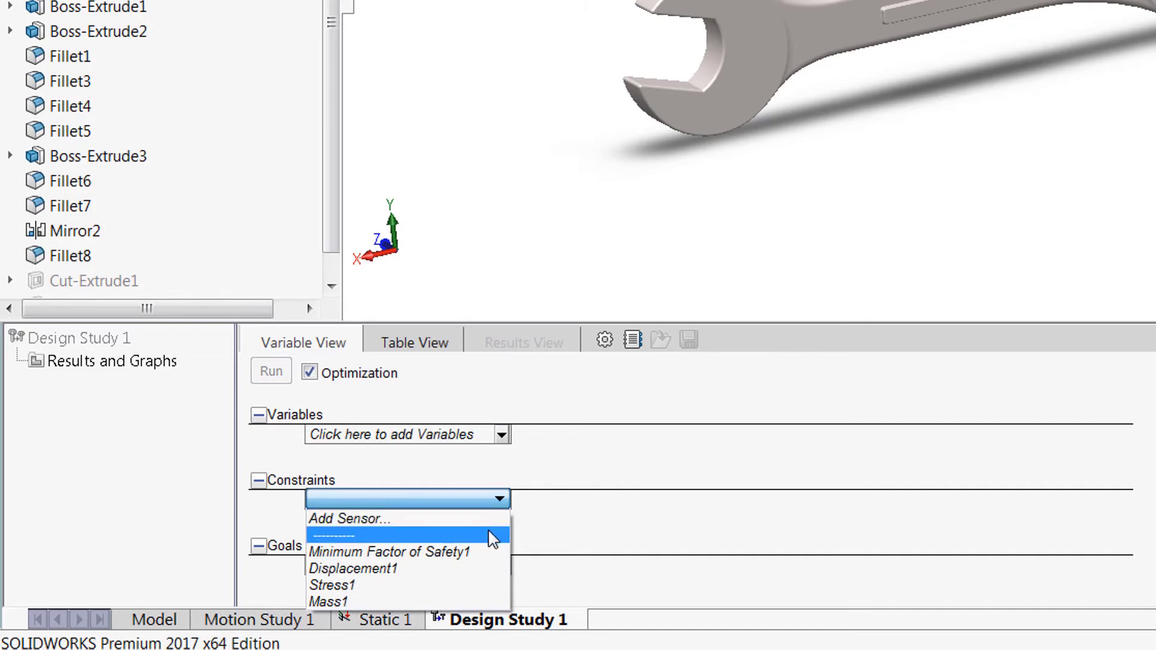
double_click(385, 620)
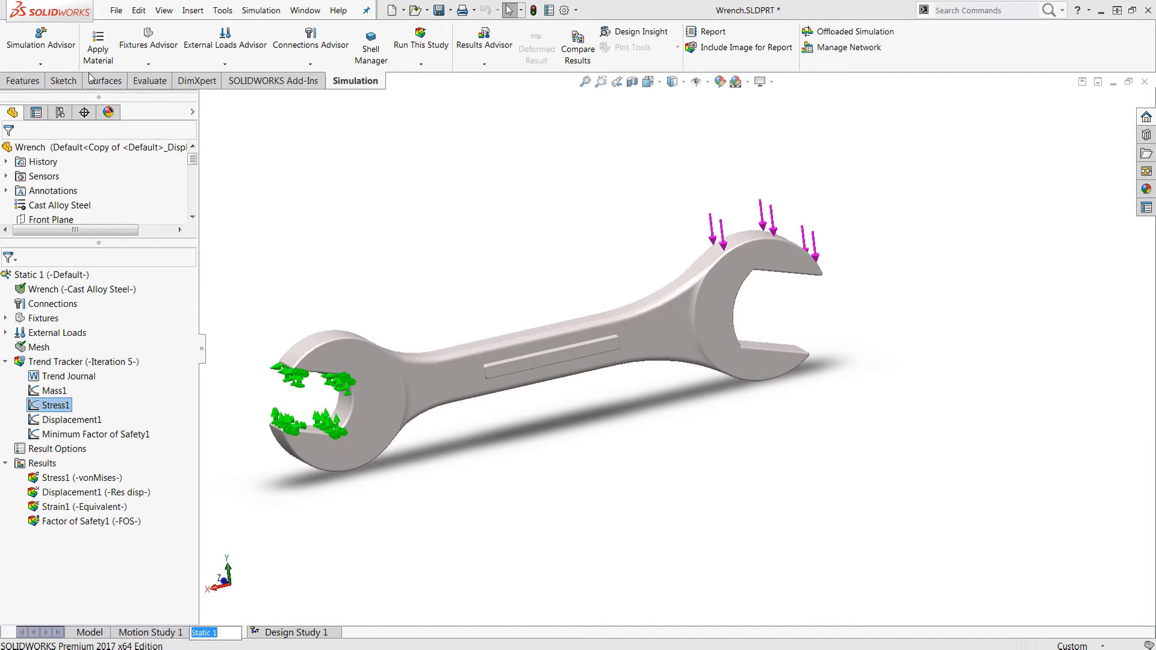
Review the New Study type list again, cancel it, and redisplay the Stress1 von Mises plot
left_click(41, 64)
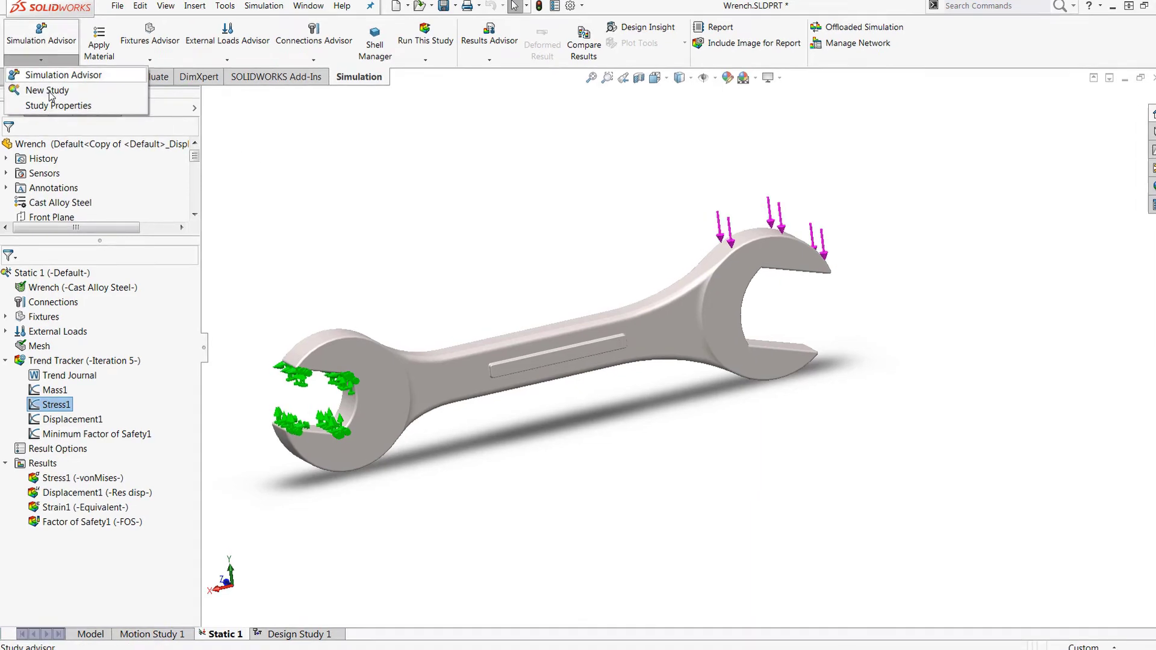
left_click(48, 90)
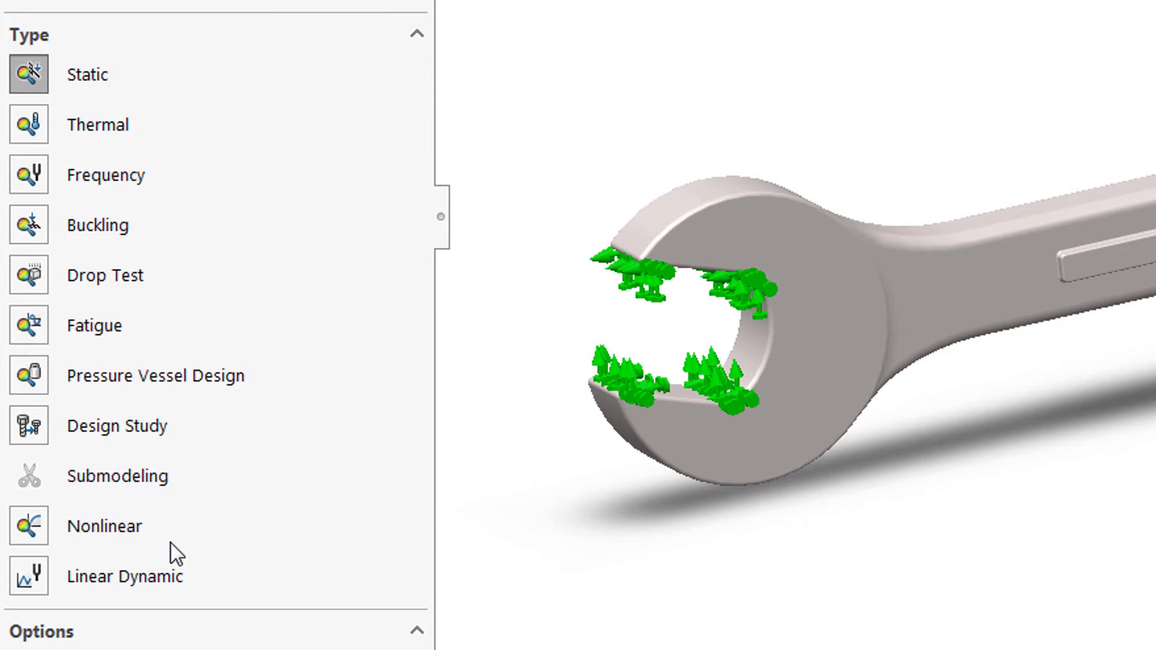
left_click(160, 532)
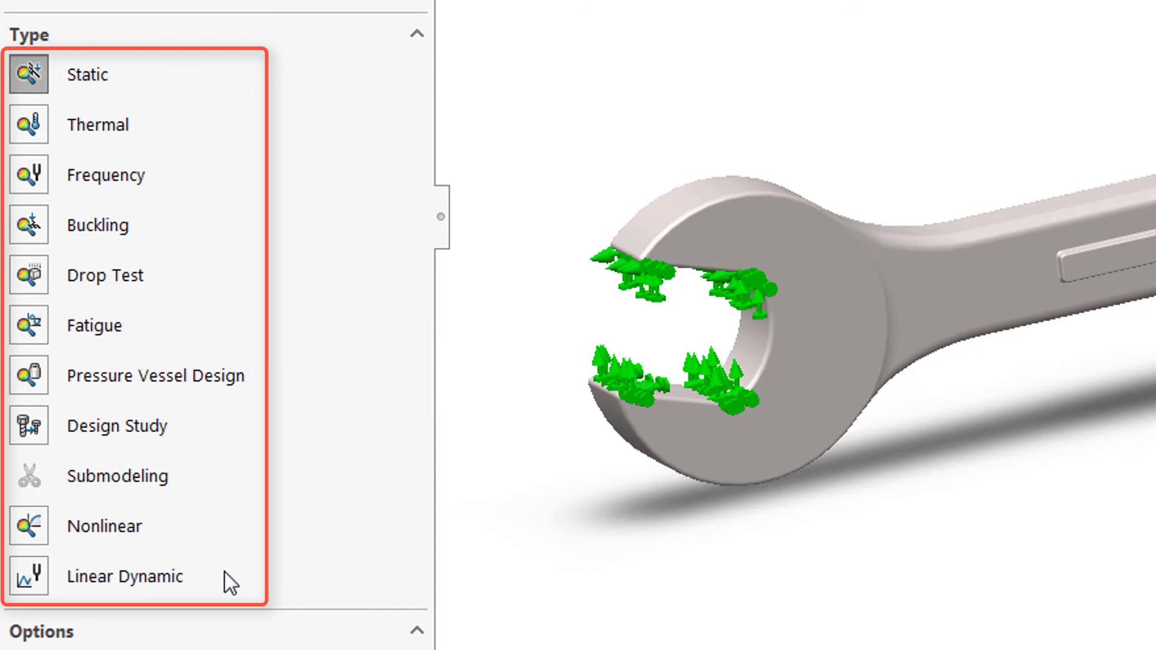
left_click(224, 573)
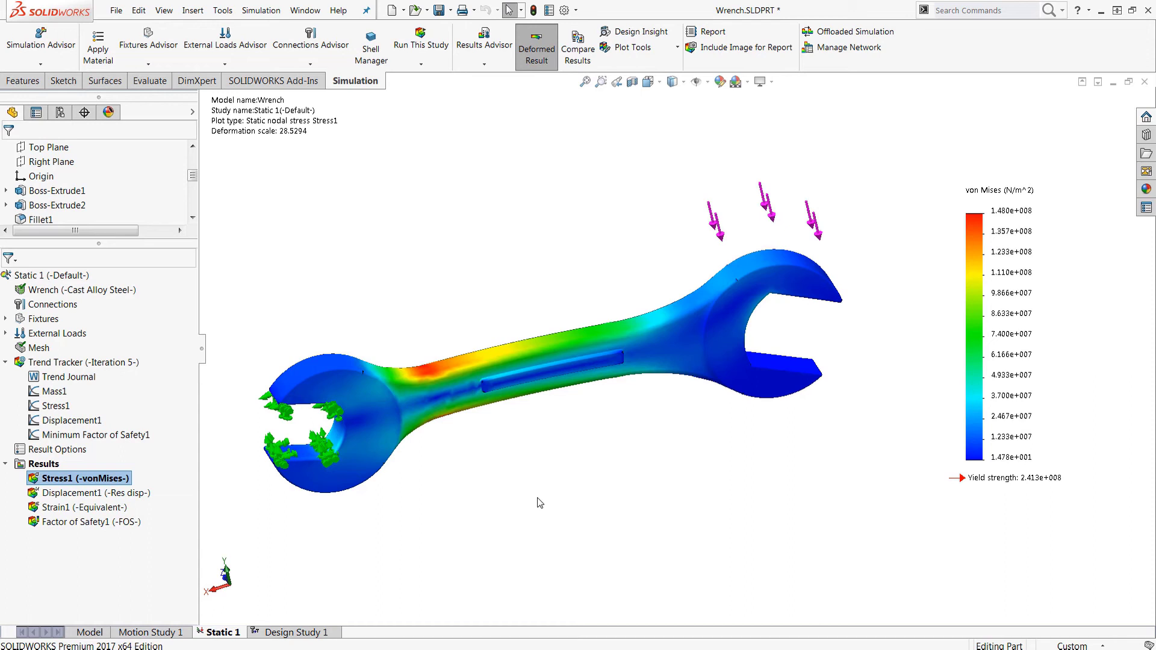
Orbit the wrench's von Mises stress plot slightly to inspect the results
middle_click_drag(578, 501, 581, 480)
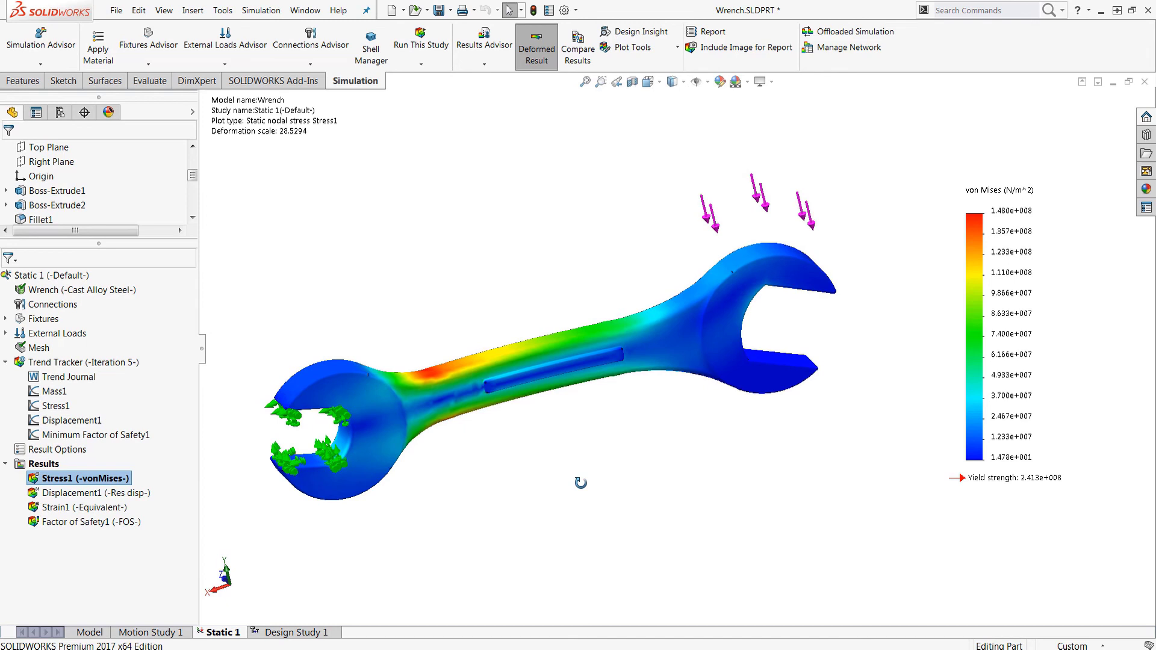